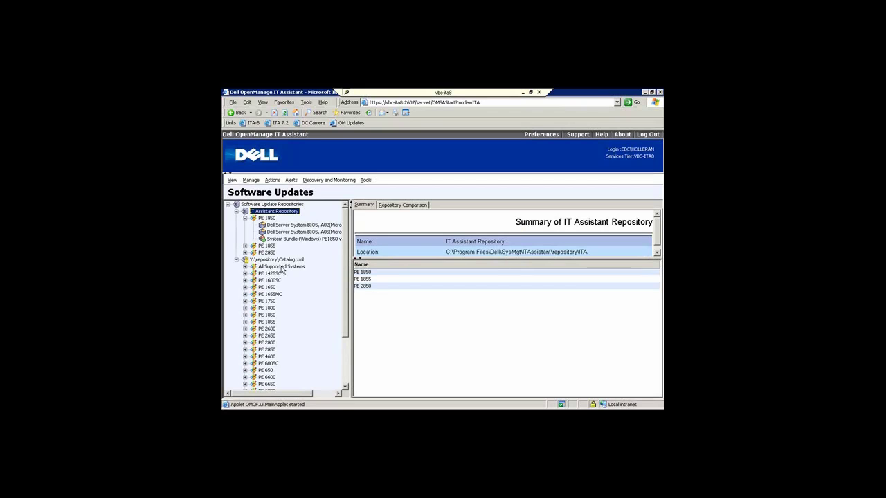
Expand PE 1855 and PE 2850, then list the PE1850 Windows bundle's driver and firmware packages
click(246, 247)
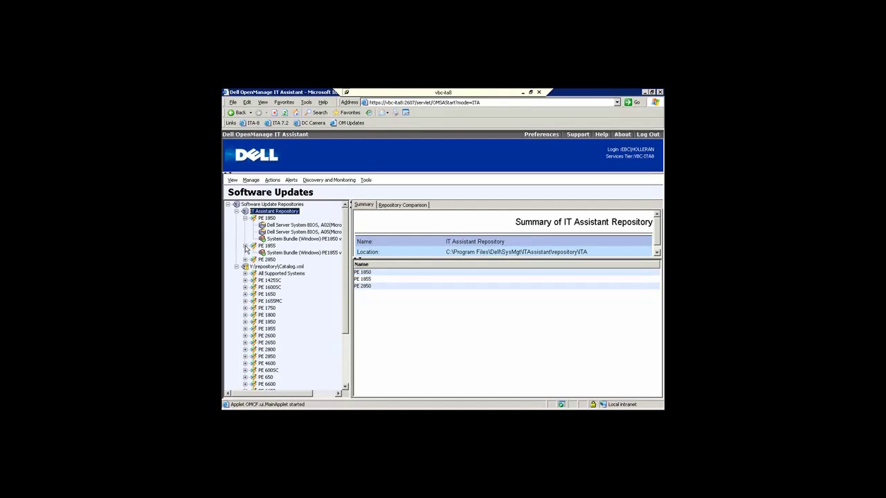
click(245, 260)
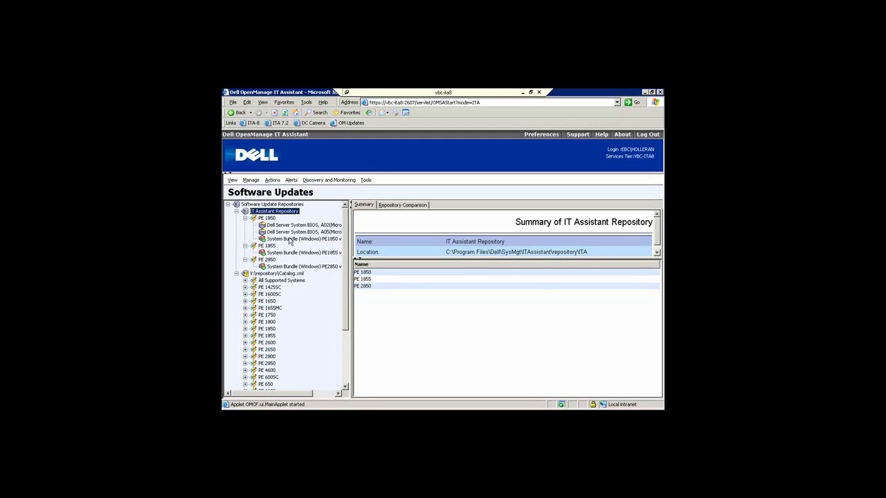
click(286, 239)
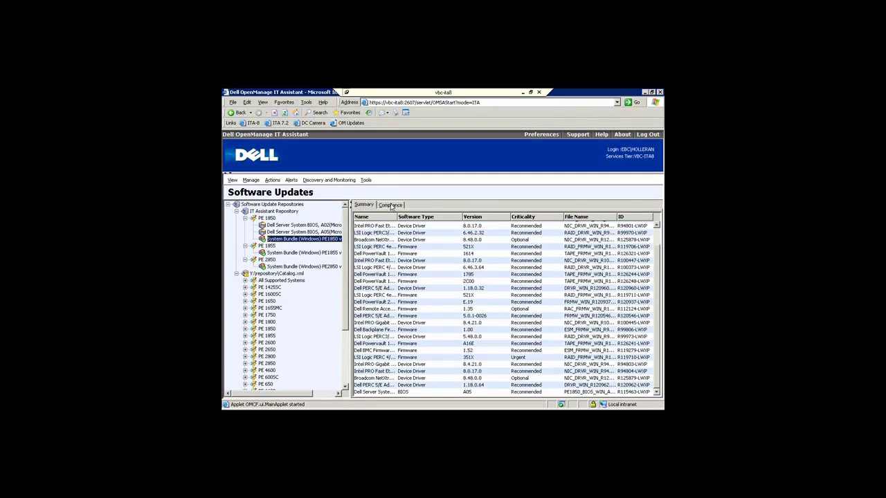
Compare the PE1850 bundle against the EBC Servers group for compliance
click(391, 205)
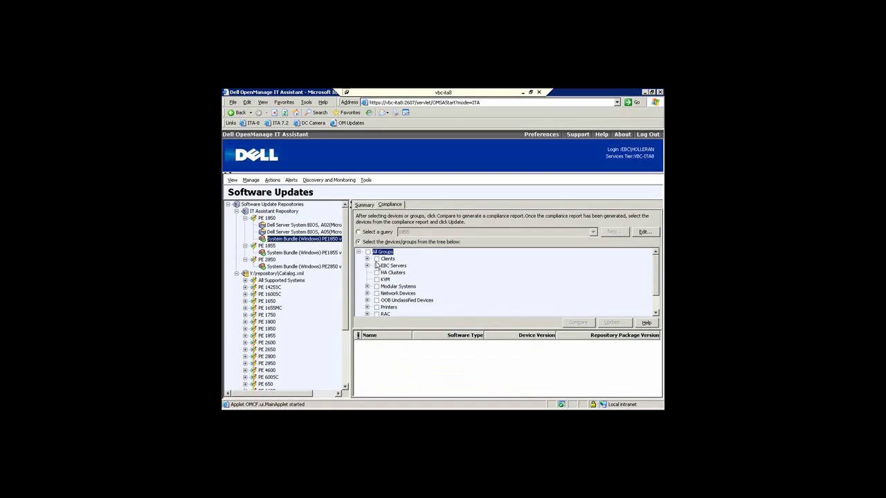
click(376, 266)
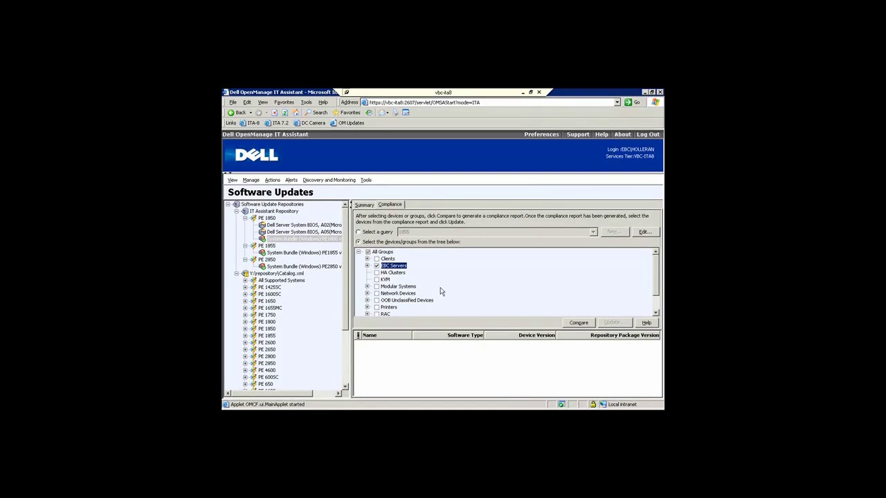
click(579, 323)
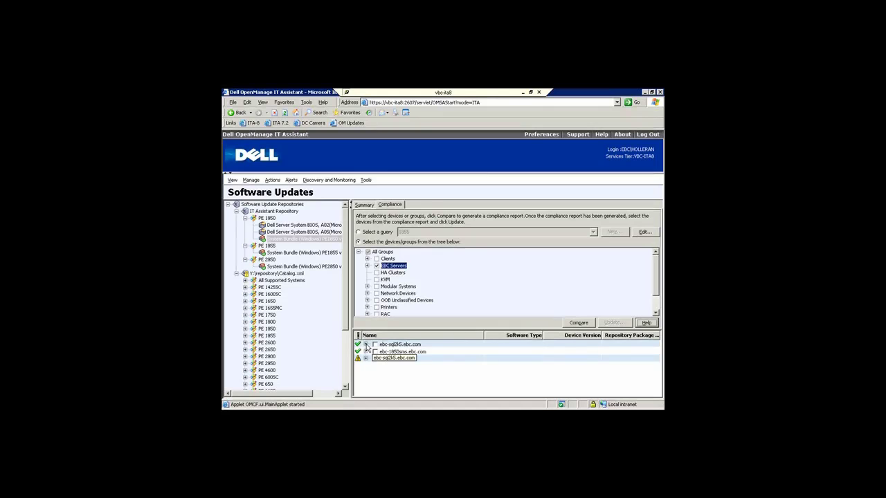
Review EBC-OM1850's BIOS (A02 versus repository A05), mark it, and start its software update
click(367, 345)
click(367, 346)
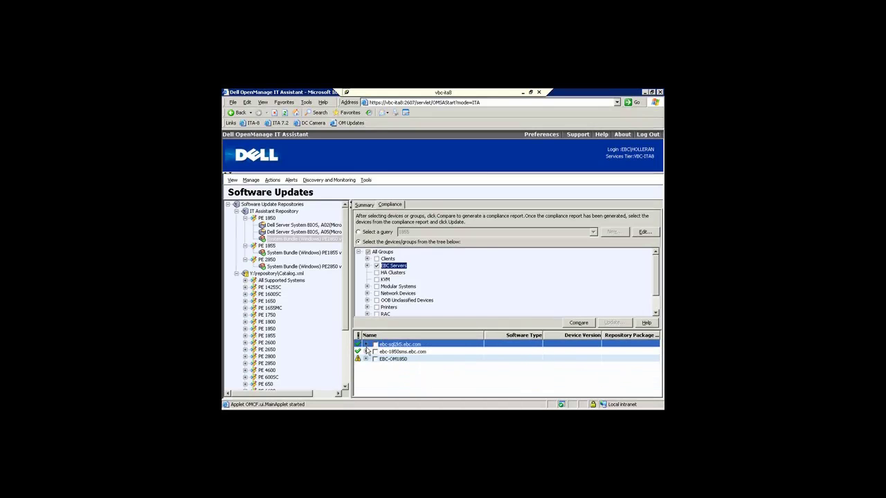
click(366, 359)
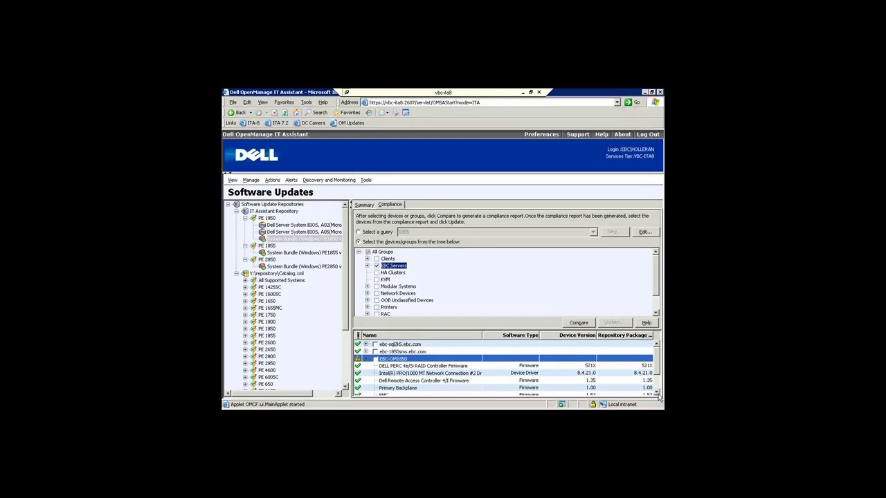
click(658, 392)
click(658, 393)
click(658, 392)
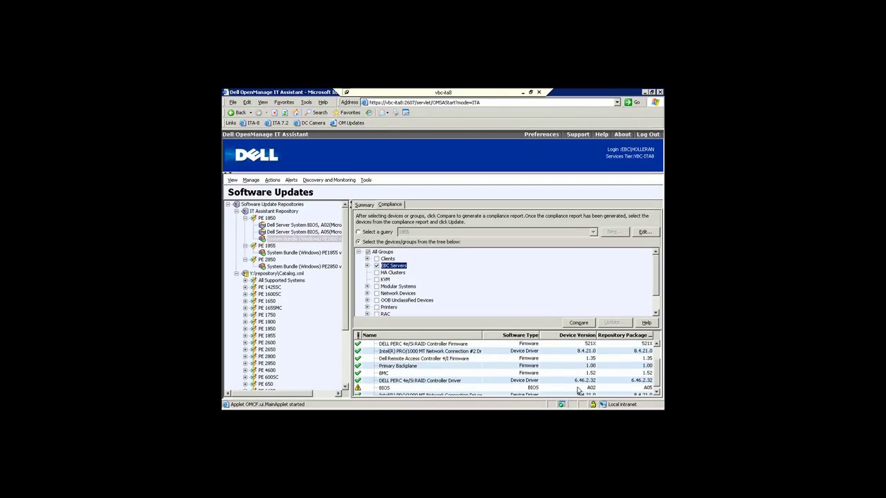
click(588, 389)
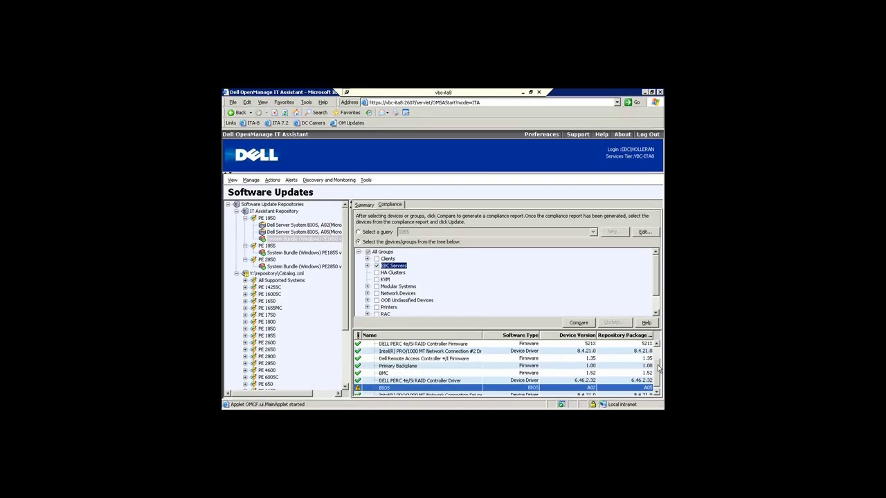
drag(659, 371, 657, 353)
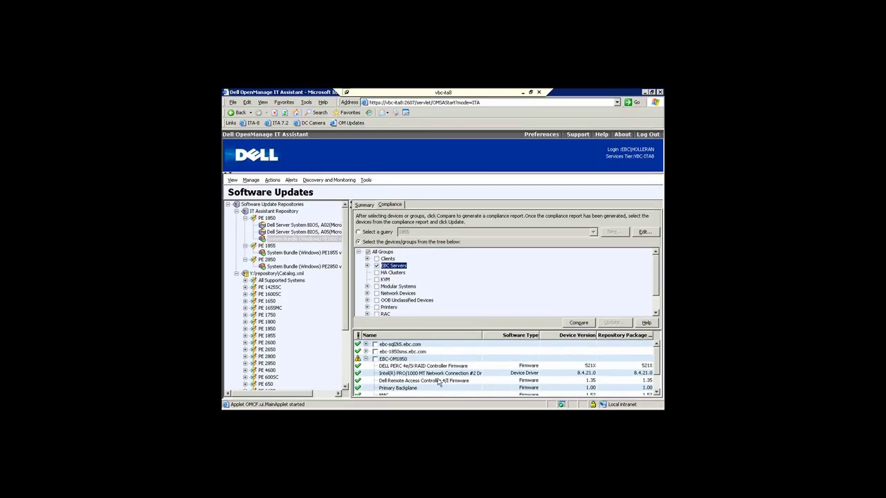
click(377, 360)
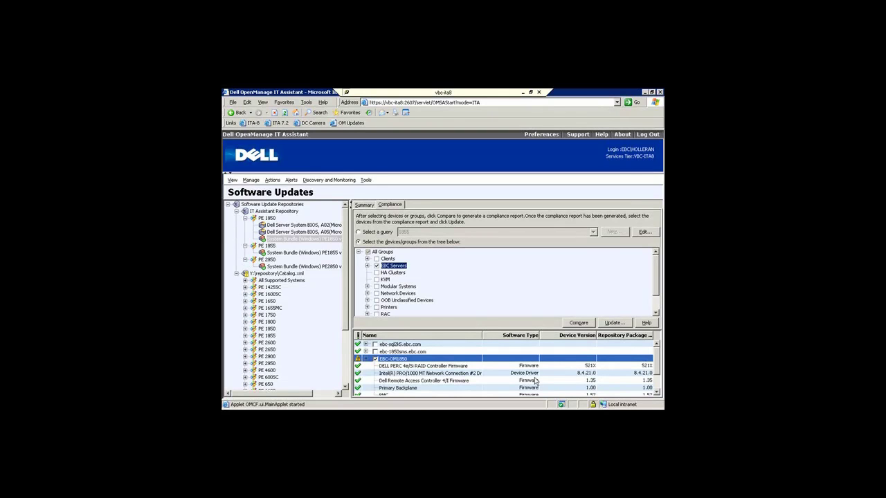
click(615, 323)
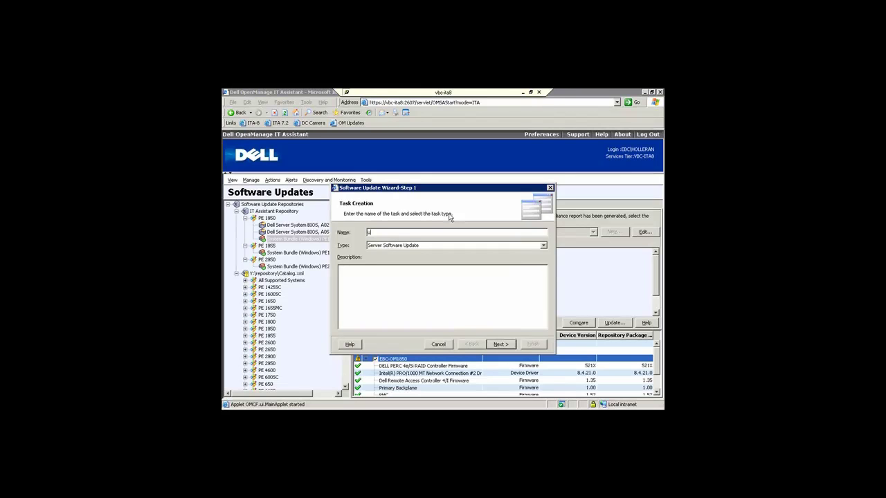
Name the task 'update 1850 q3 06' and allow the server to reboot during the update
text(pdate 1850 q3 06)
click(502, 344)
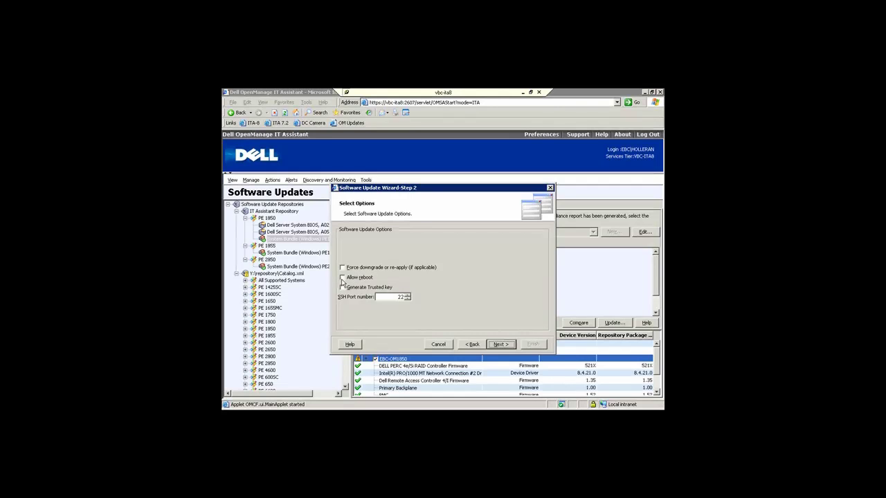
click(351, 279)
click(498, 345)
click(499, 345)
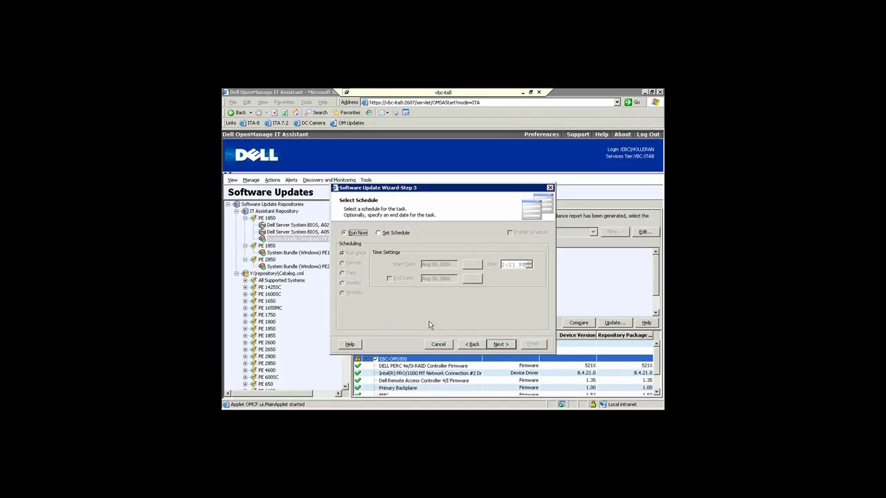
Keep Run Now, enter the domain account credentials, and finish creating the task
click(500, 344)
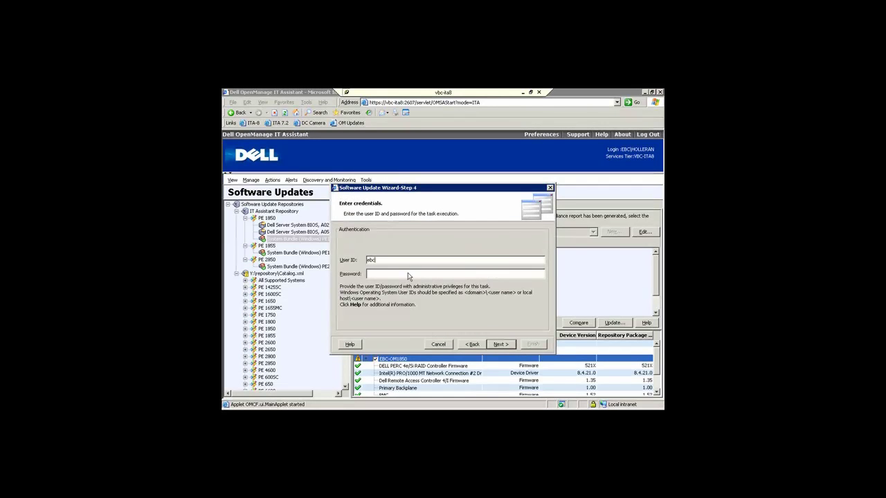
text(ebc\holleran)
text(*****)
key(Return)
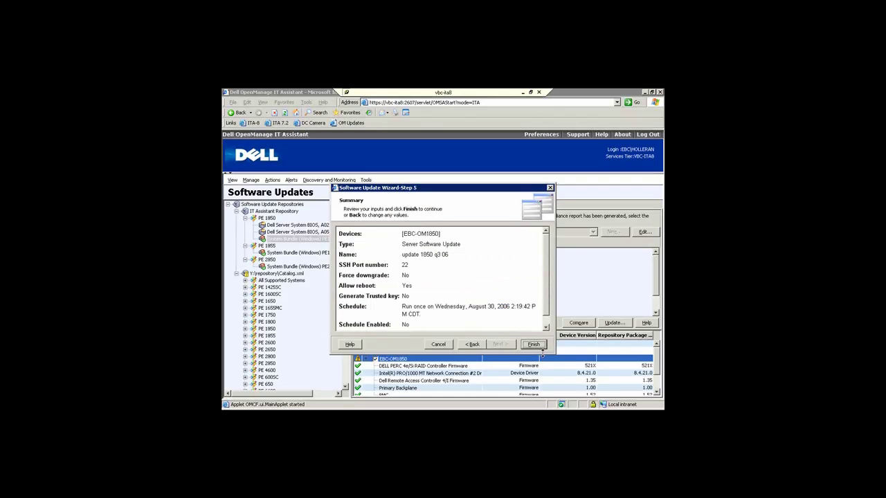
click(536, 344)
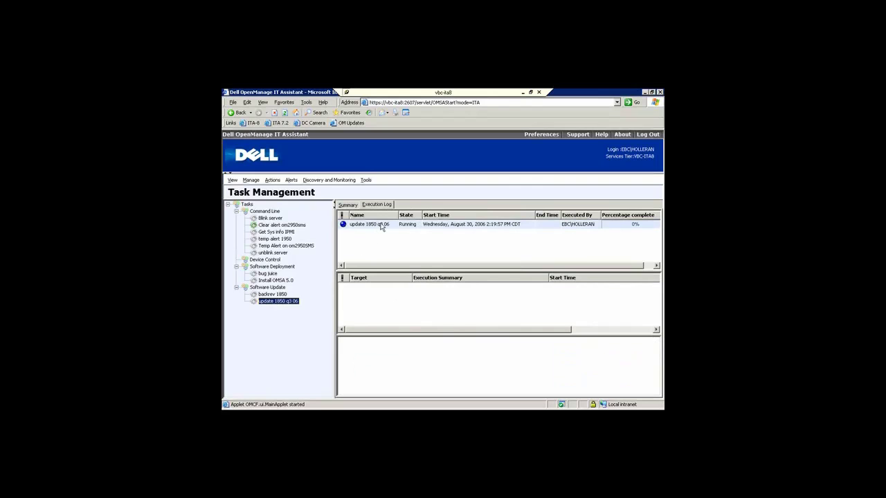
Show the update 1850 q3 06 execution log, with target EBC-OM1850 In Progress
click(380, 225)
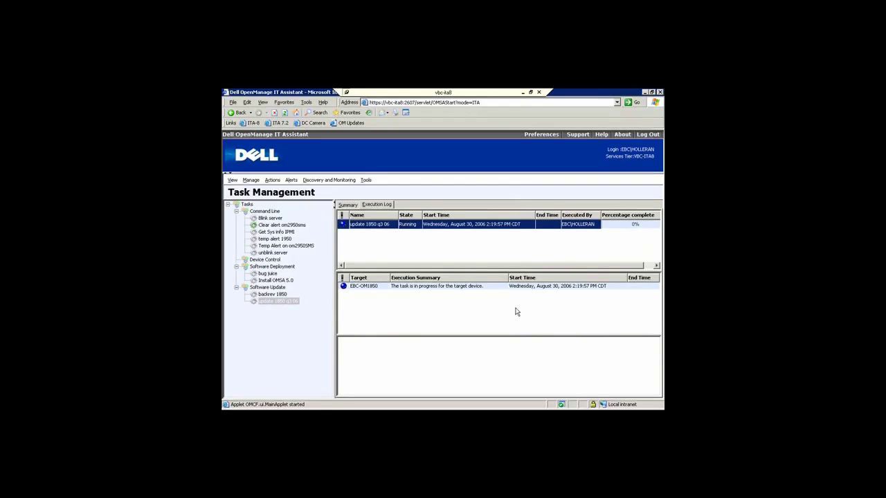
click(418, 289)
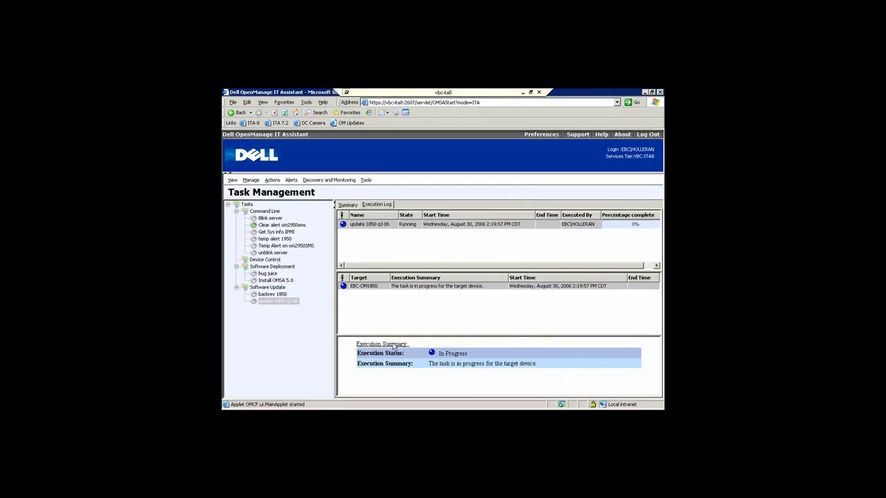
Review the completed backrev 1850 task's execution summary for ebc-om1850.ebc.com
click(273, 295)
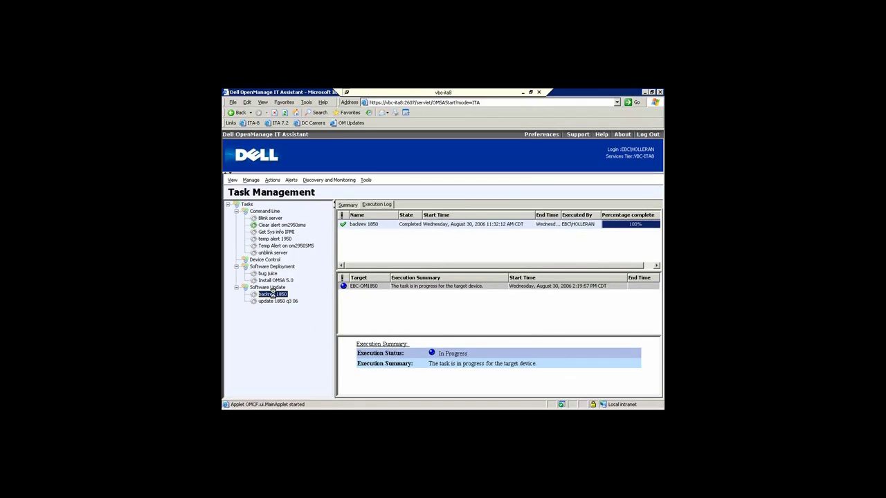
click(379, 226)
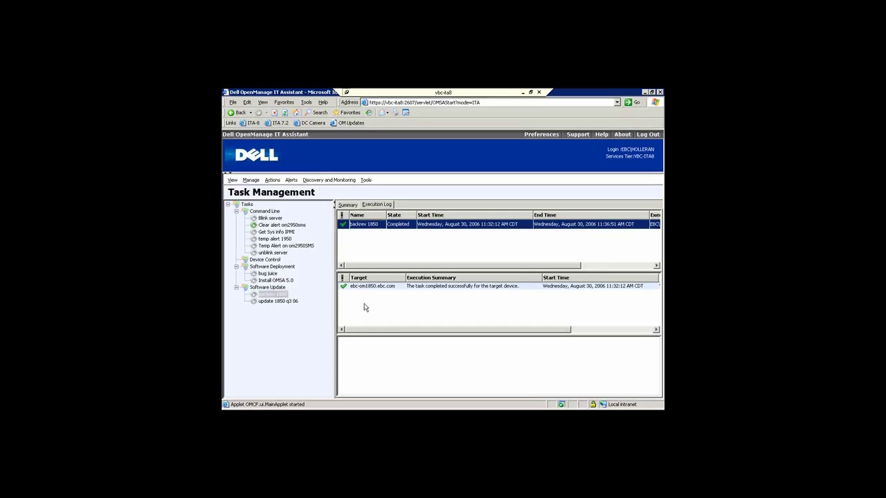
click(385, 289)
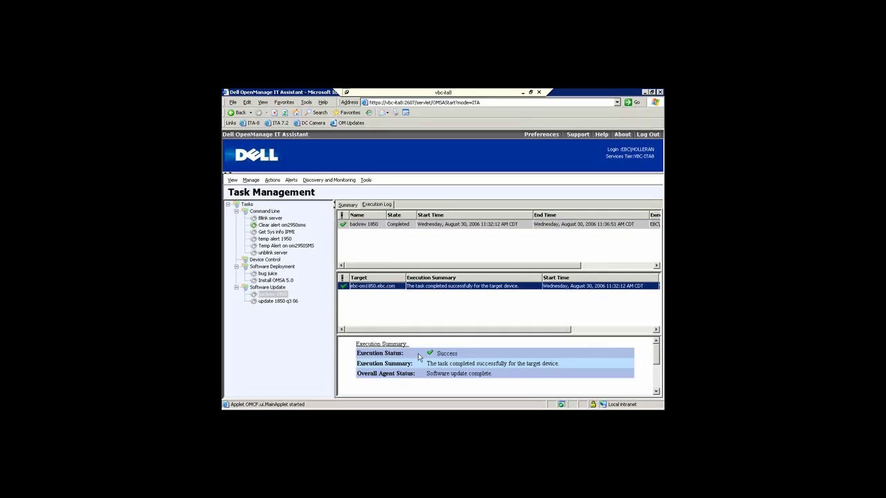
click(656, 392)
scroll(656, 392, down, 3)
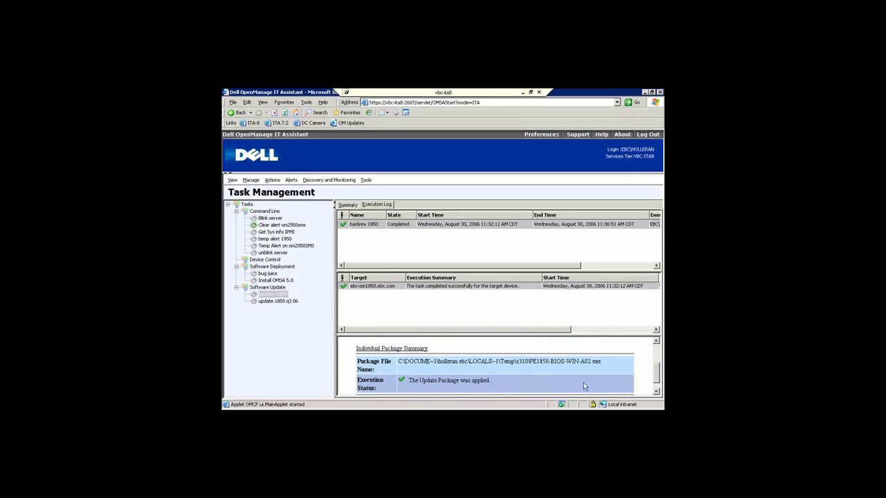
drag(599, 371, 564, 371)
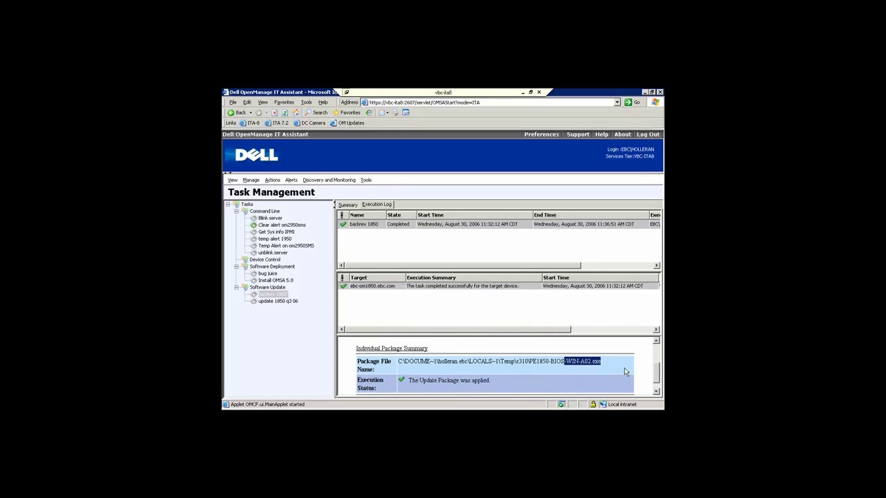
click(656, 390)
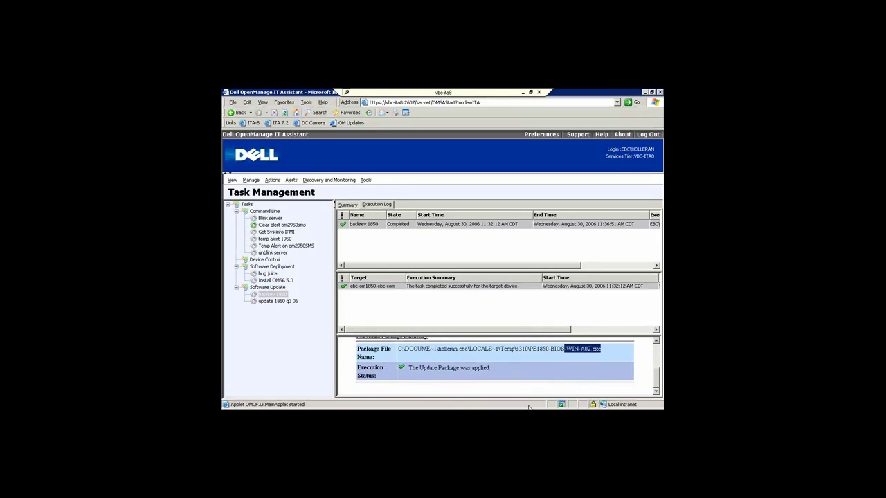
scroll(656, 377, up, 4)
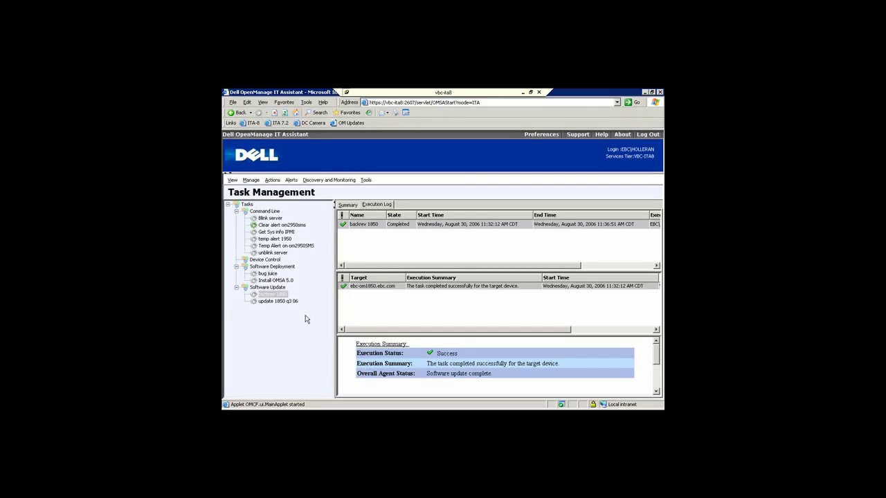
Show execution logs for all Software Update tasks, with update 1850 q3 06 still Running
click(267, 287)
right_click(270, 290)
click(272, 331)
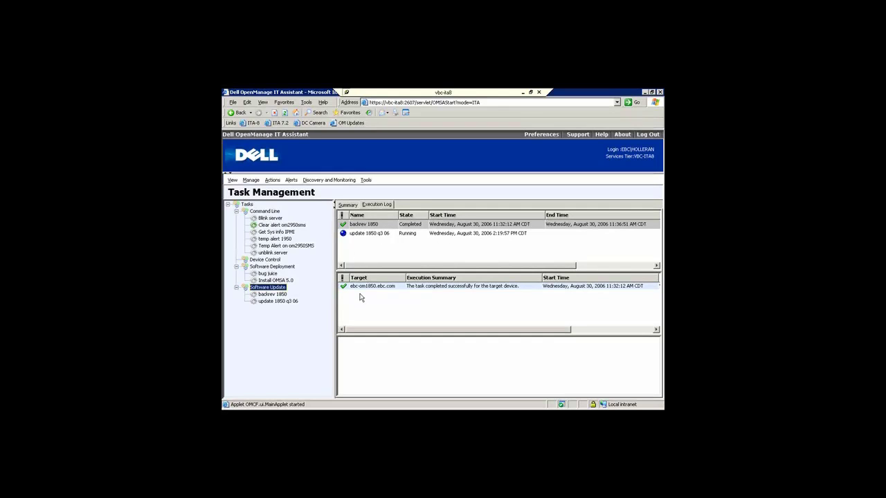
Switch to Performance Monitoring and select the CPU for HP & Dell task
click(252, 181)
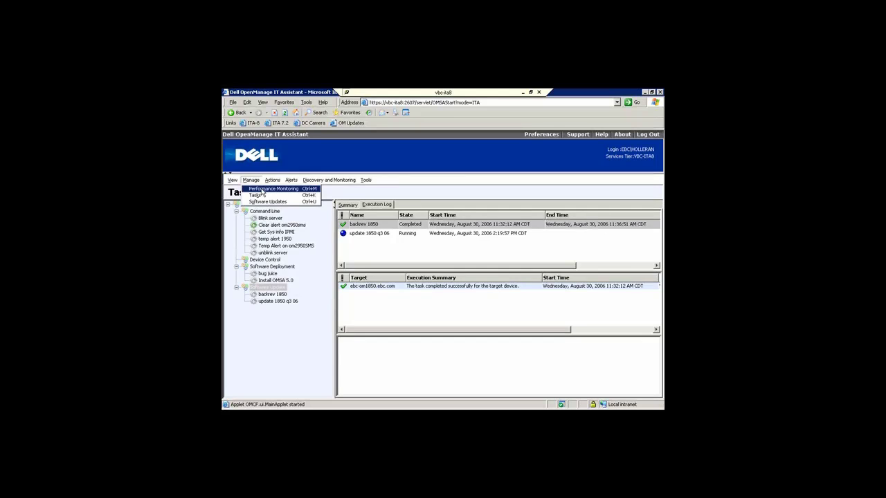
click(261, 190)
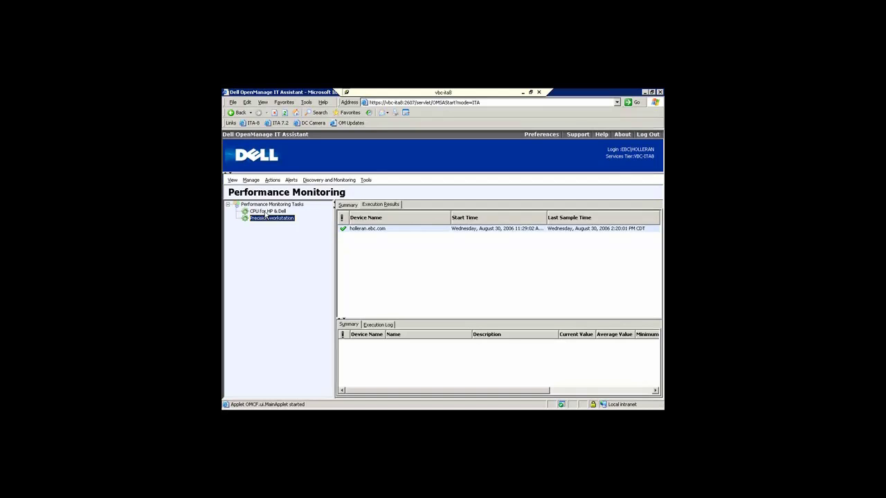
click(267, 212)
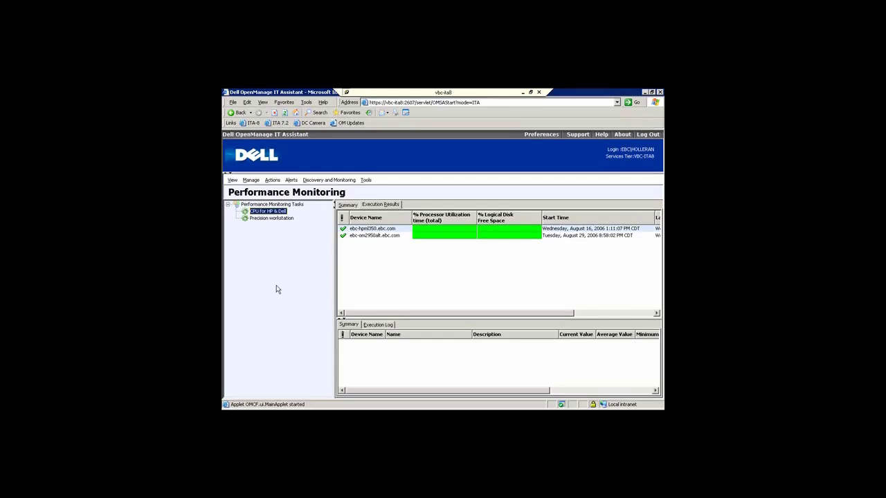
Show counters for ebc-hpml350 and ebc-om2950alt: C: free space 69%, processor utilization 6% and 1%
click(388, 230)
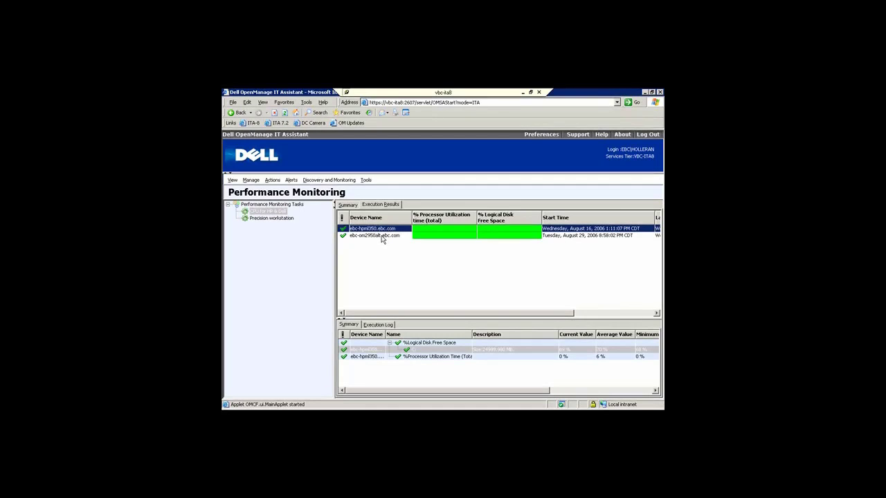
ctrl+click(382, 236)
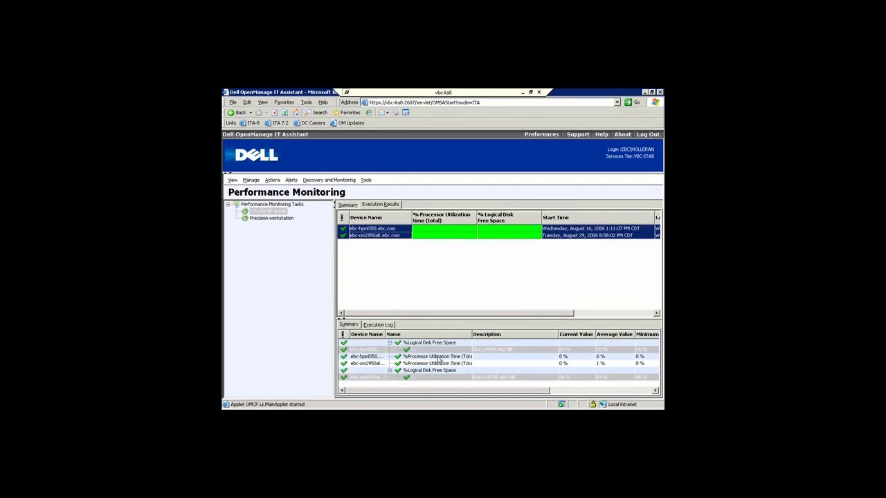
click(439, 359)
click(446, 364)
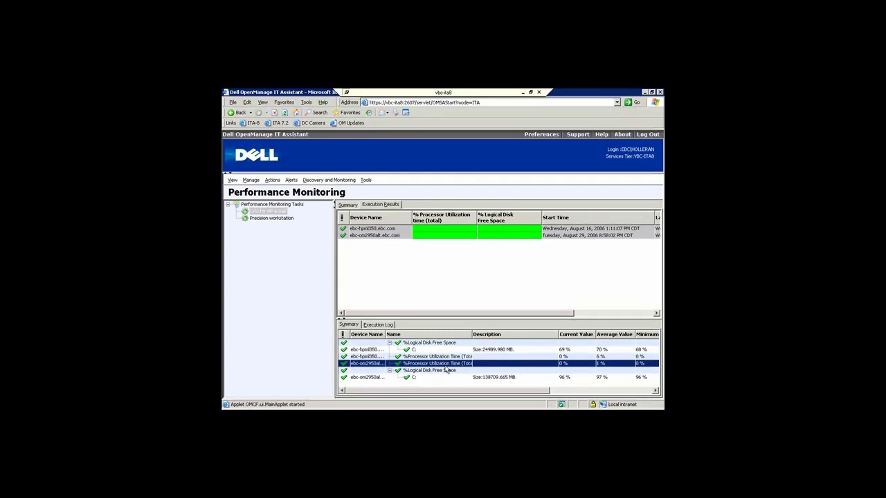
double_click(446, 371)
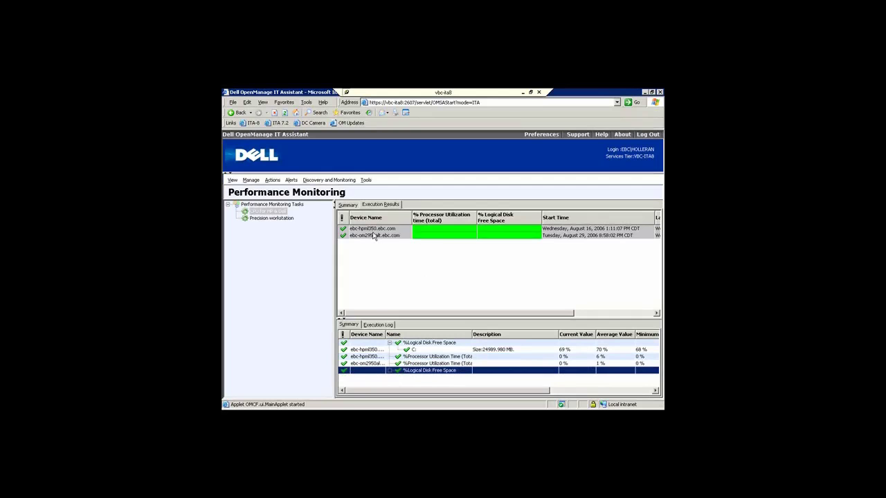
right_click(374, 236)
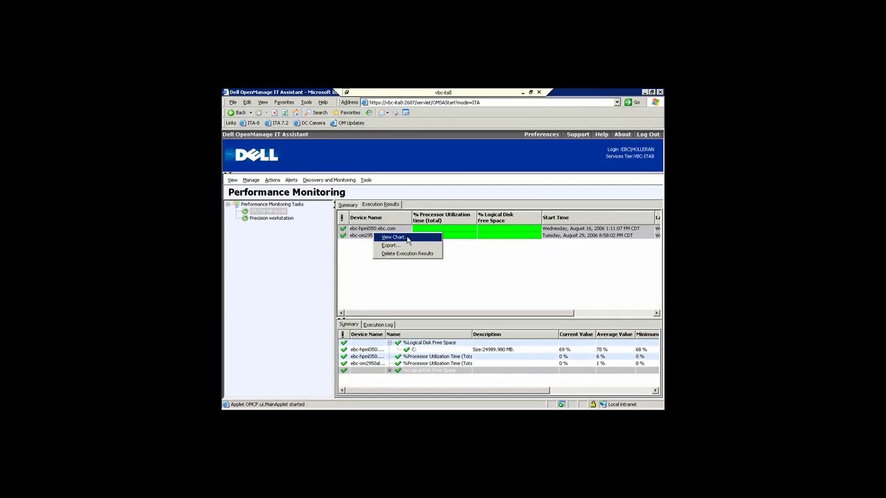
Open a taller performance chart and select ebc-hpml350's %Processor Utilization Time counter
click(408, 238)
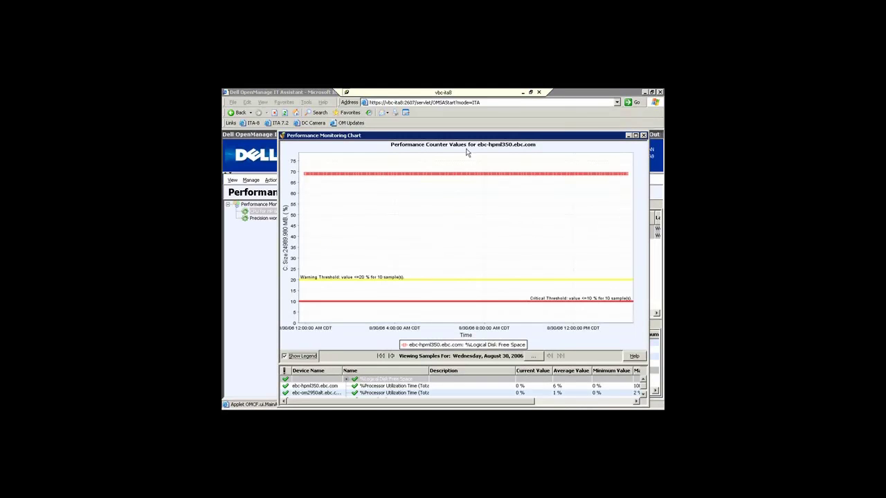
drag(468, 130, 469, 101)
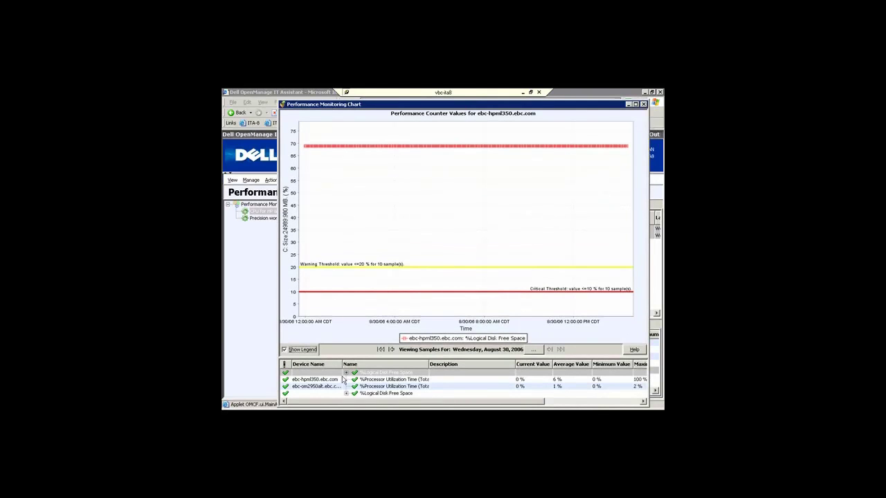
mouse_move(315, 387)
click(399, 382)
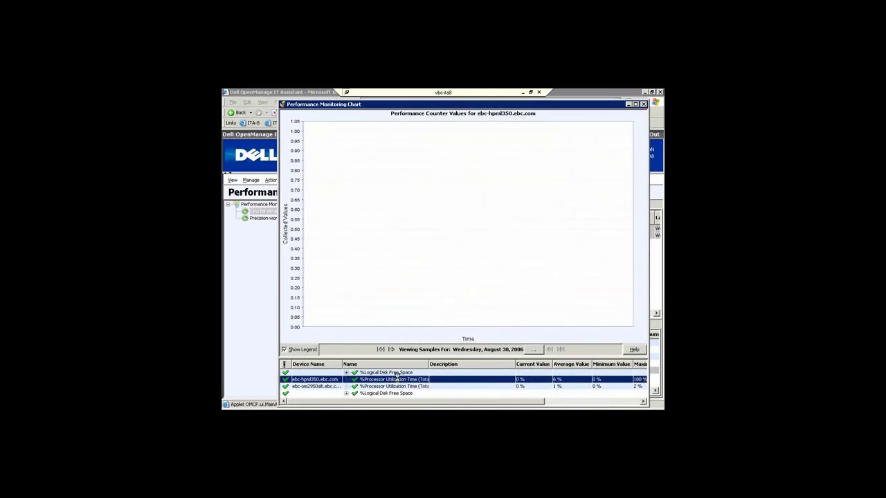